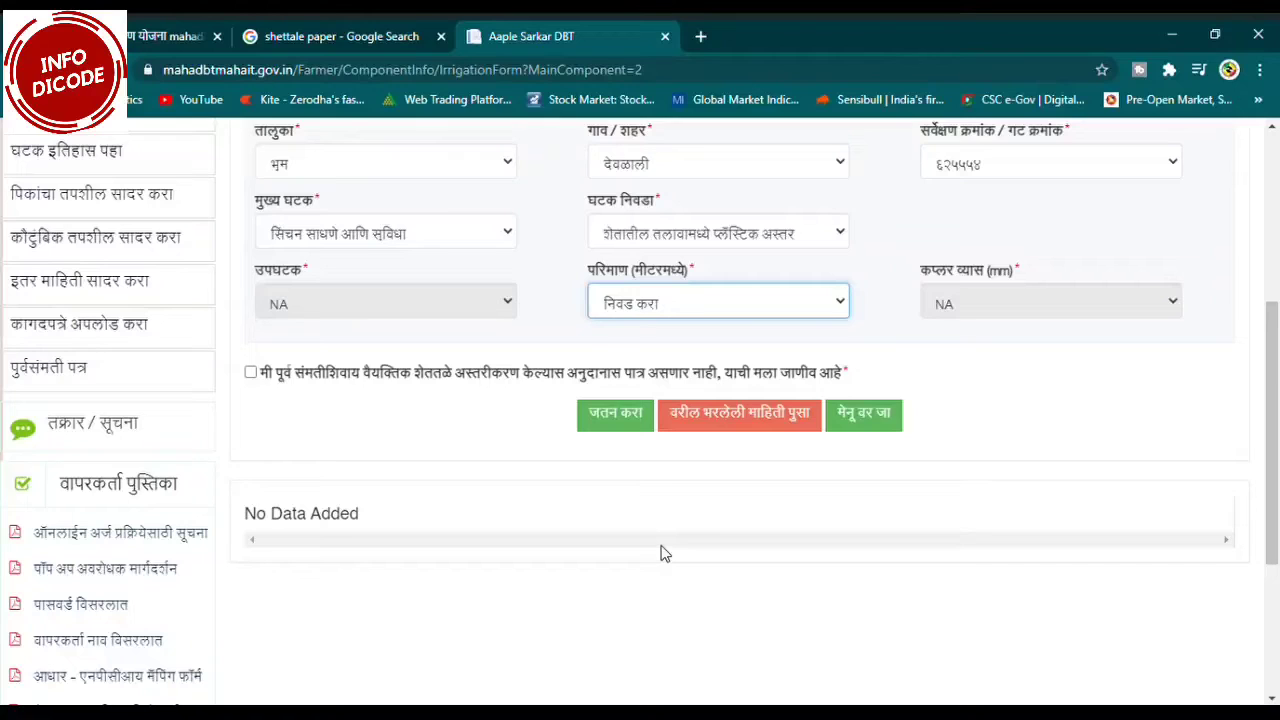
- Set the dimension in metres to ३० X ३० X ३ and accept the prior-consent declaration for personal farm pond lining
key(Down)
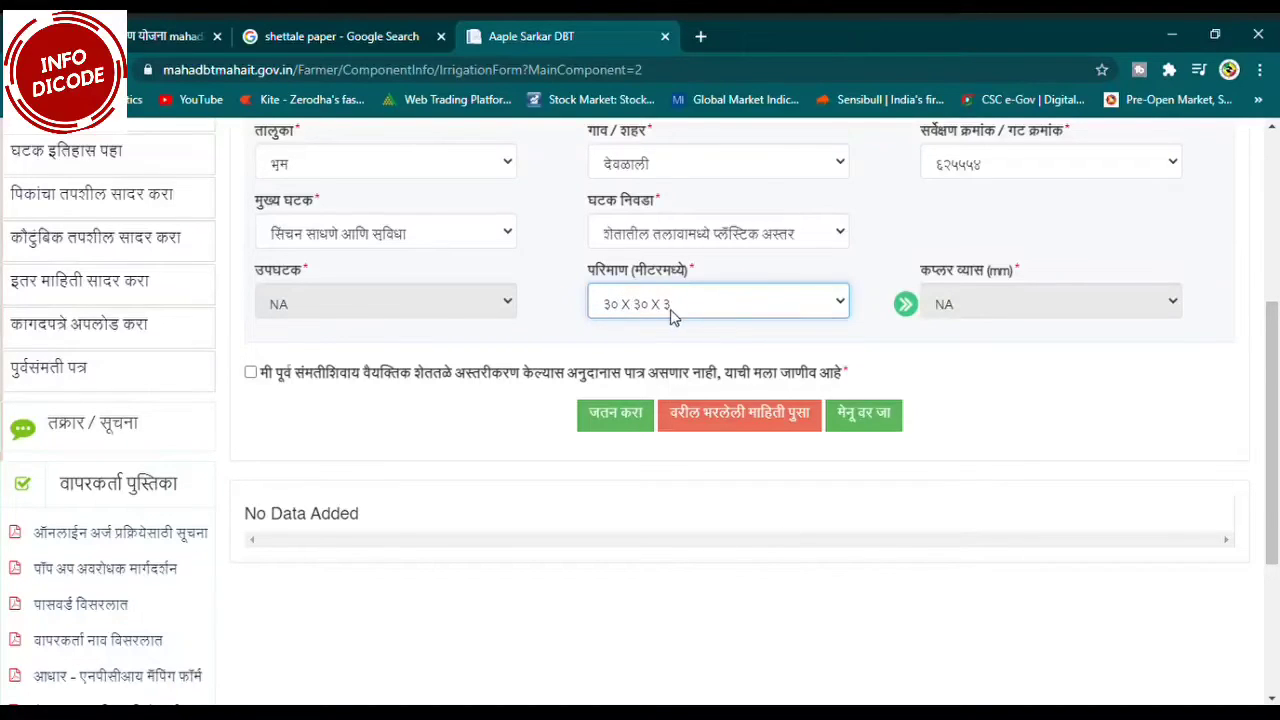
click(688, 330)
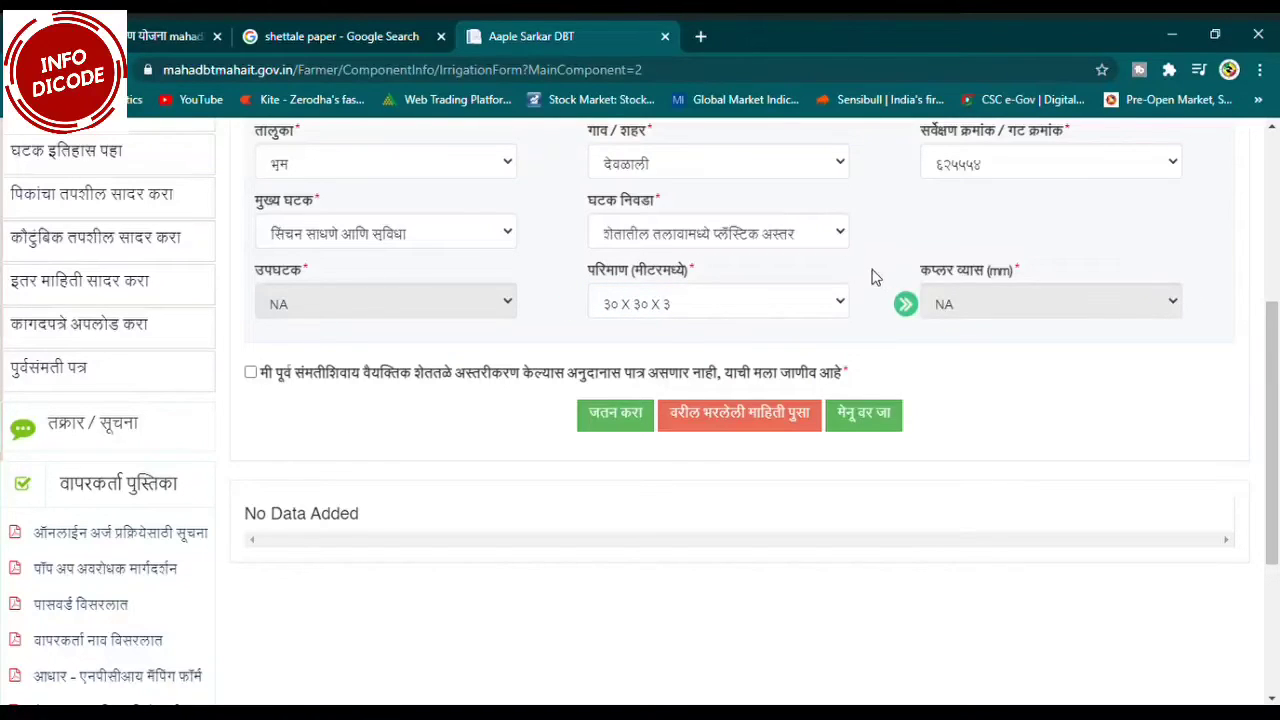
scroll(730, 257, up, 1)
scroll(730, 257, up, 2)
scroll(980, 323, down, 2)
click(251, 372)
drag(305, 377, 890, 373)
click(893, 374)
- Save the plastic farm pond lining component to the application
click(612, 424)
drag(258, 514, 418, 515)
click(444, 516)
click(609, 420)
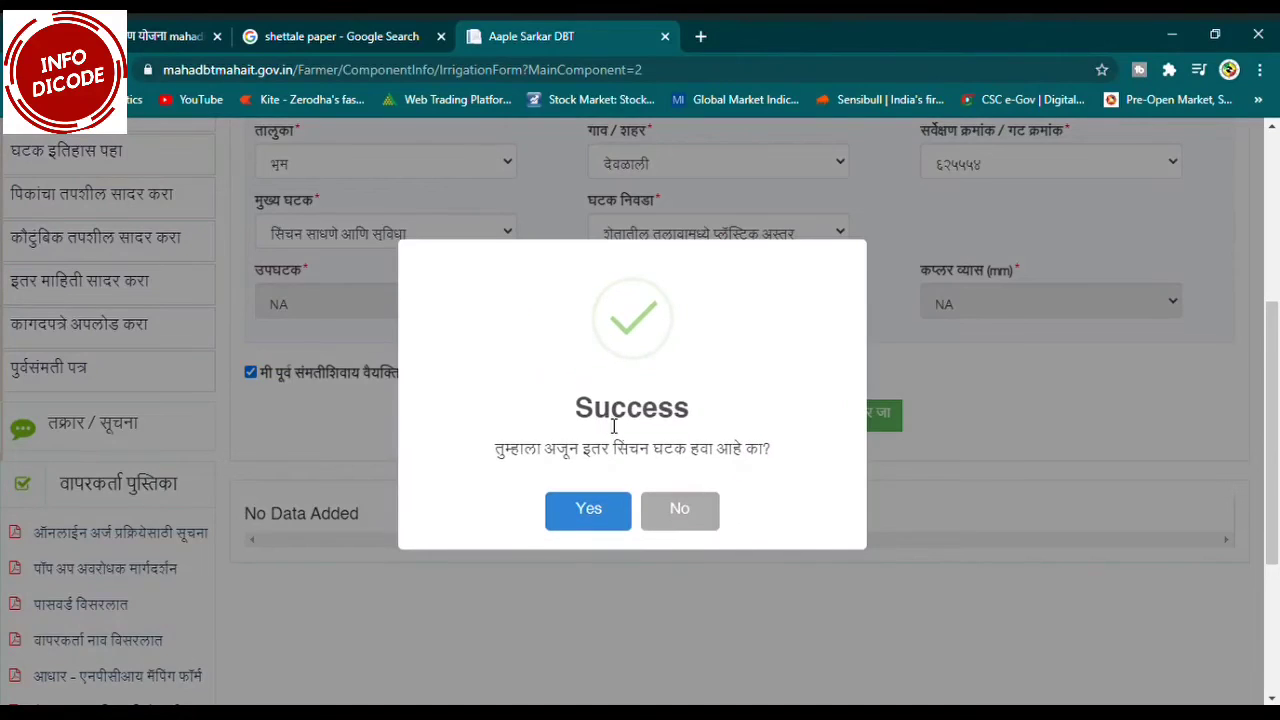
- Choose to add another irrigation component and acknowledge the notice about adding components one by one
drag(522, 450, 765, 449)
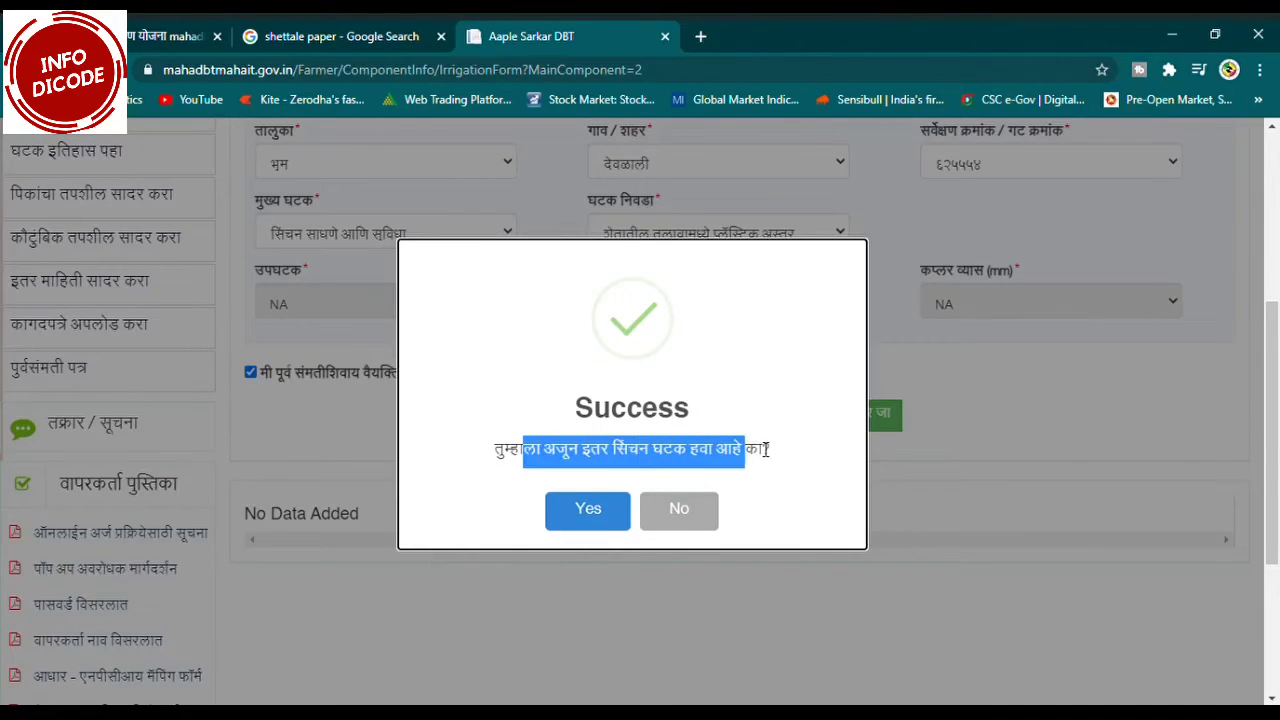
click(706, 458)
drag(504, 452, 702, 463)
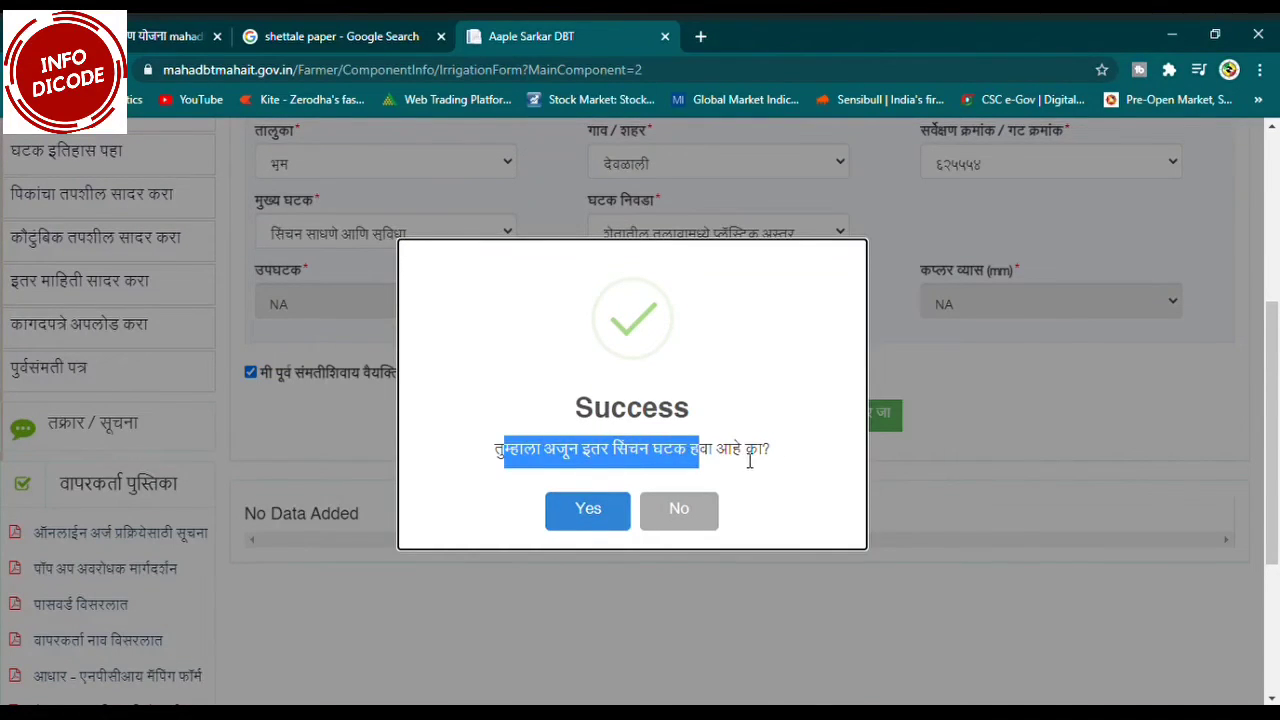
click(746, 458)
click(606, 518)
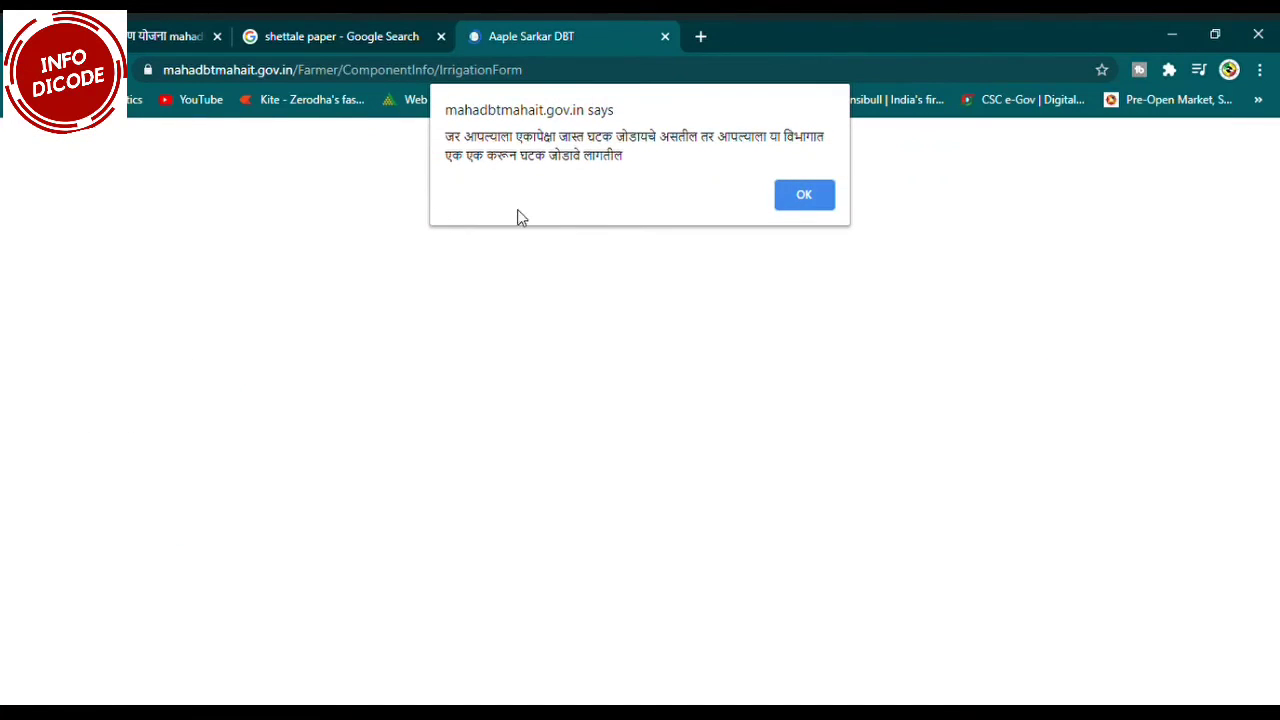
click(795, 185)
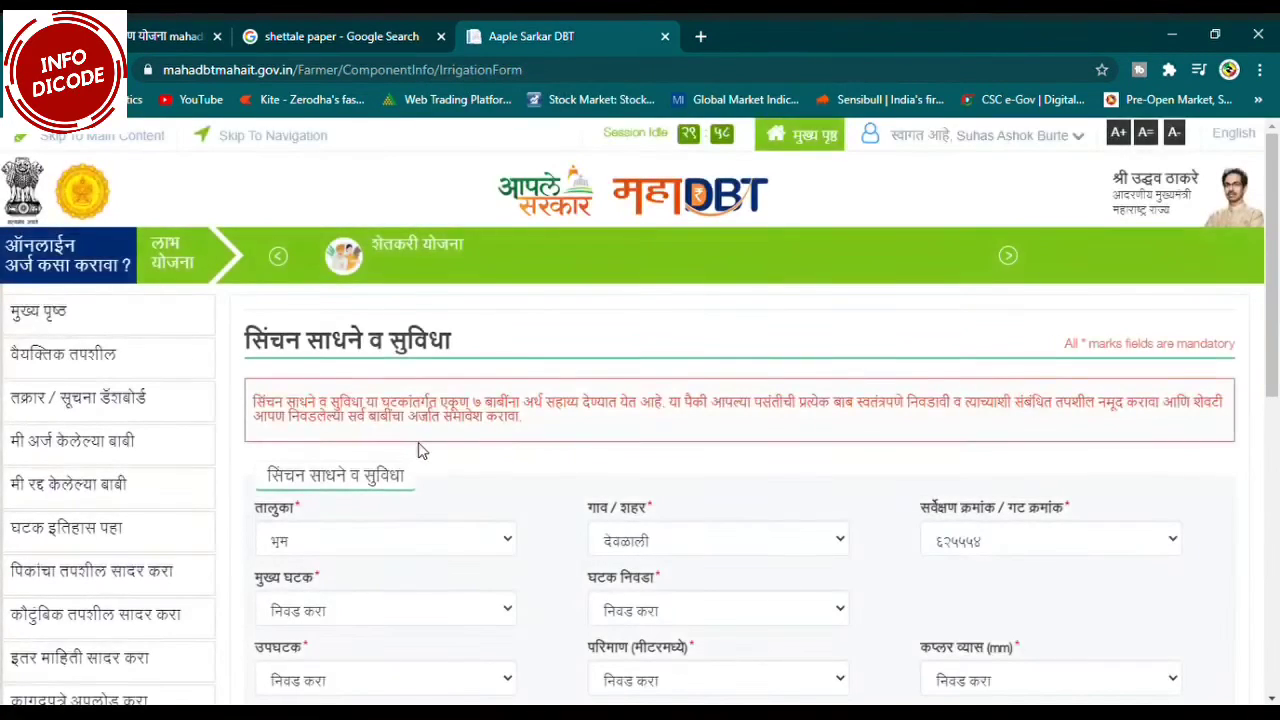
- Set the main component to सिंचन साधणे आणि सुविधा and look through the available component choices
scroll(421, 449, down, 4)
click(491, 234)
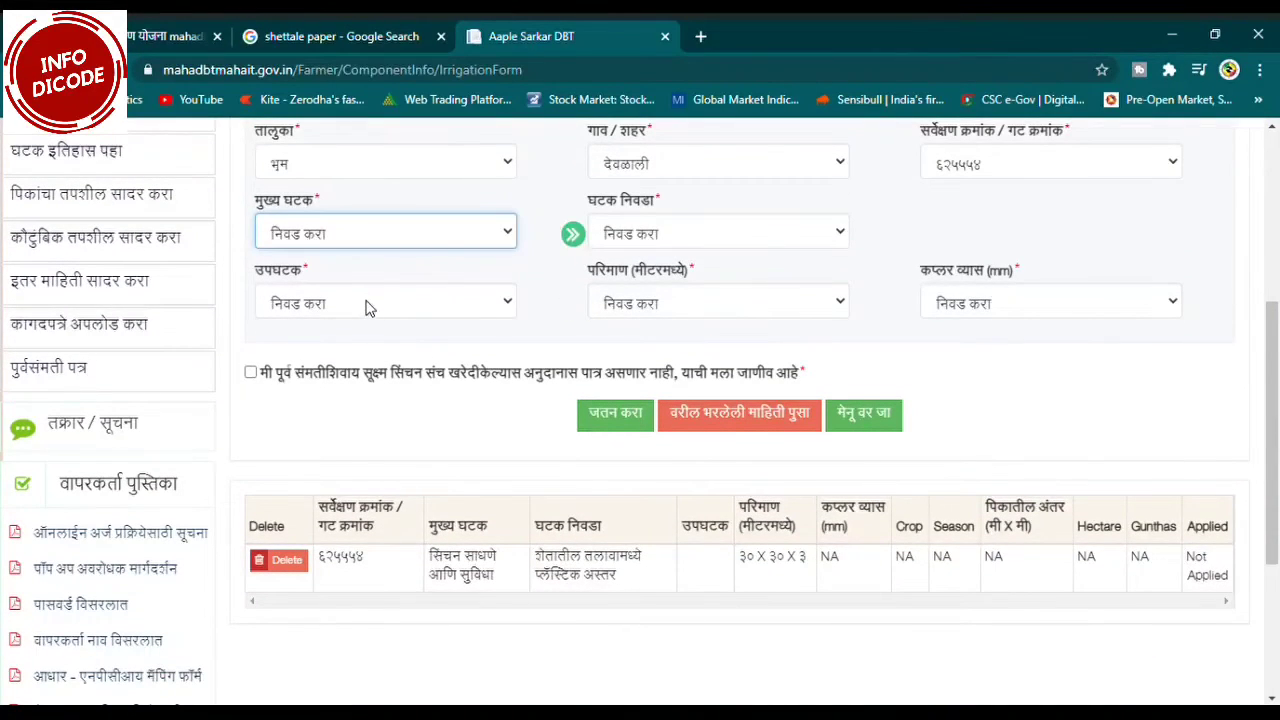
click(366, 306)
click(694, 237)
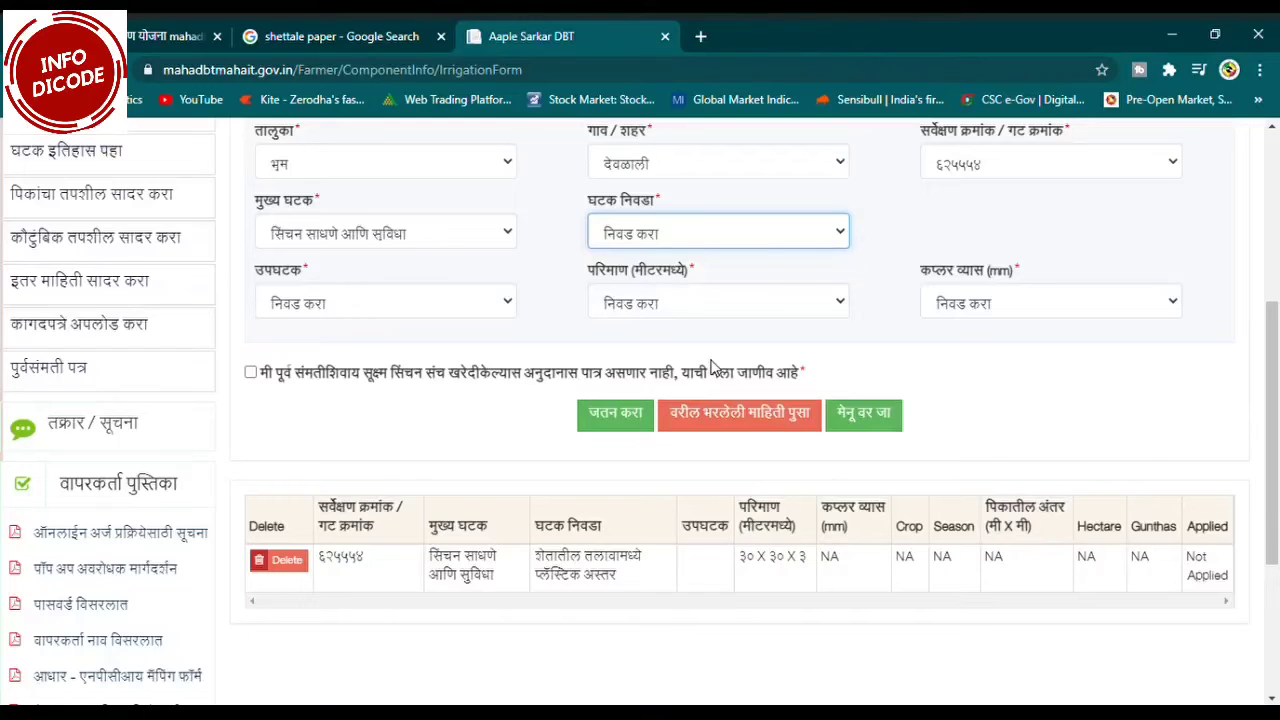
click(998, 412)
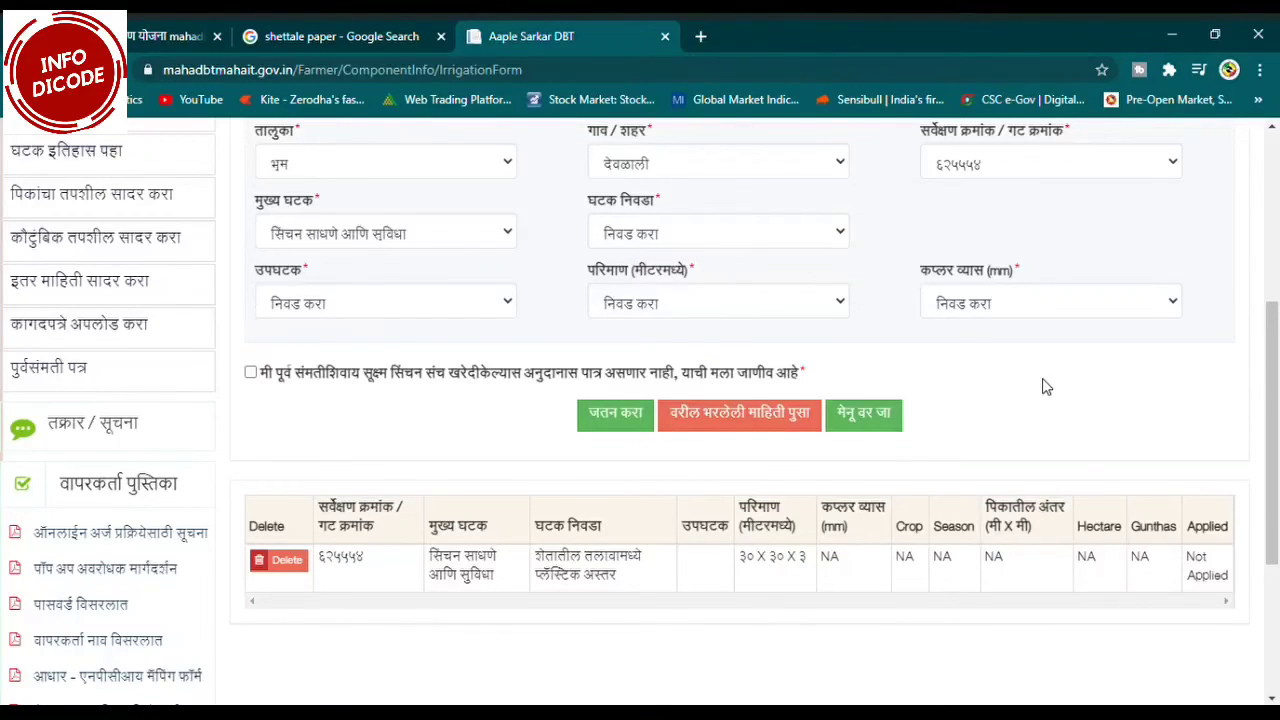
- Review the irrigation form's instructions and fields and the table of added components
scroll(1042, 387, up, 1)
scroll(800, 345, up, 2)
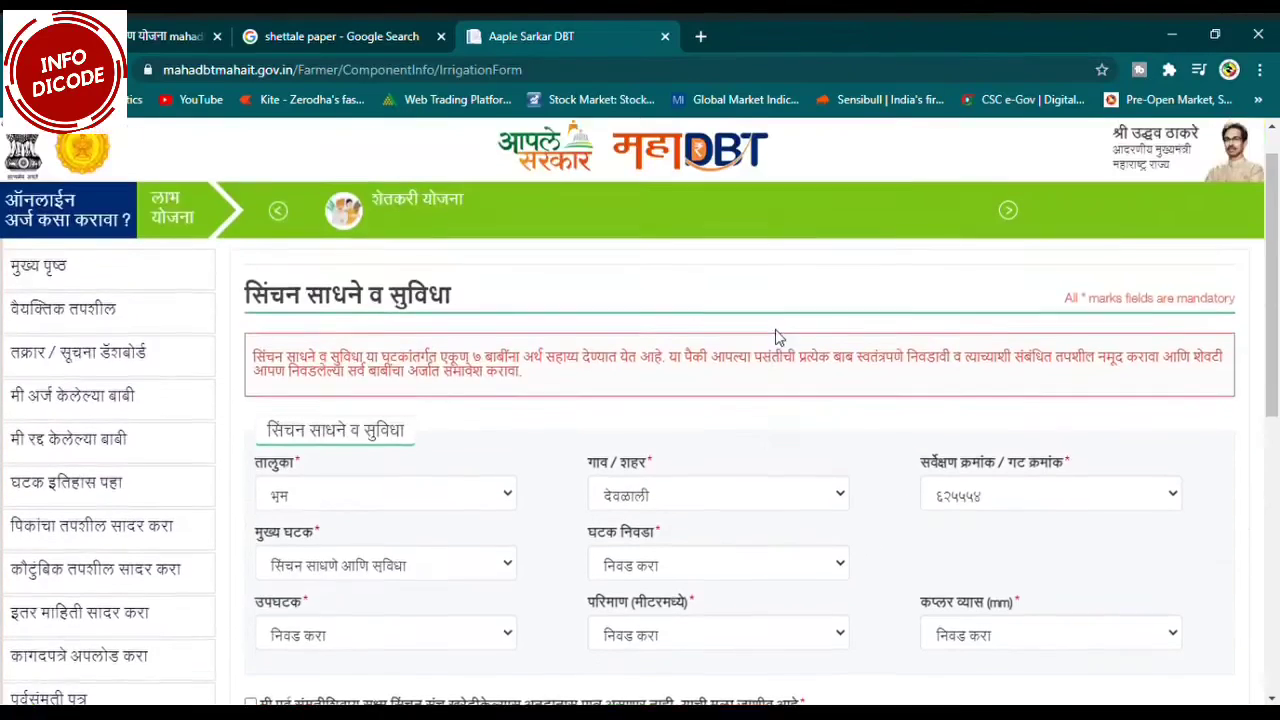
scroll(814, 340, down, 2)
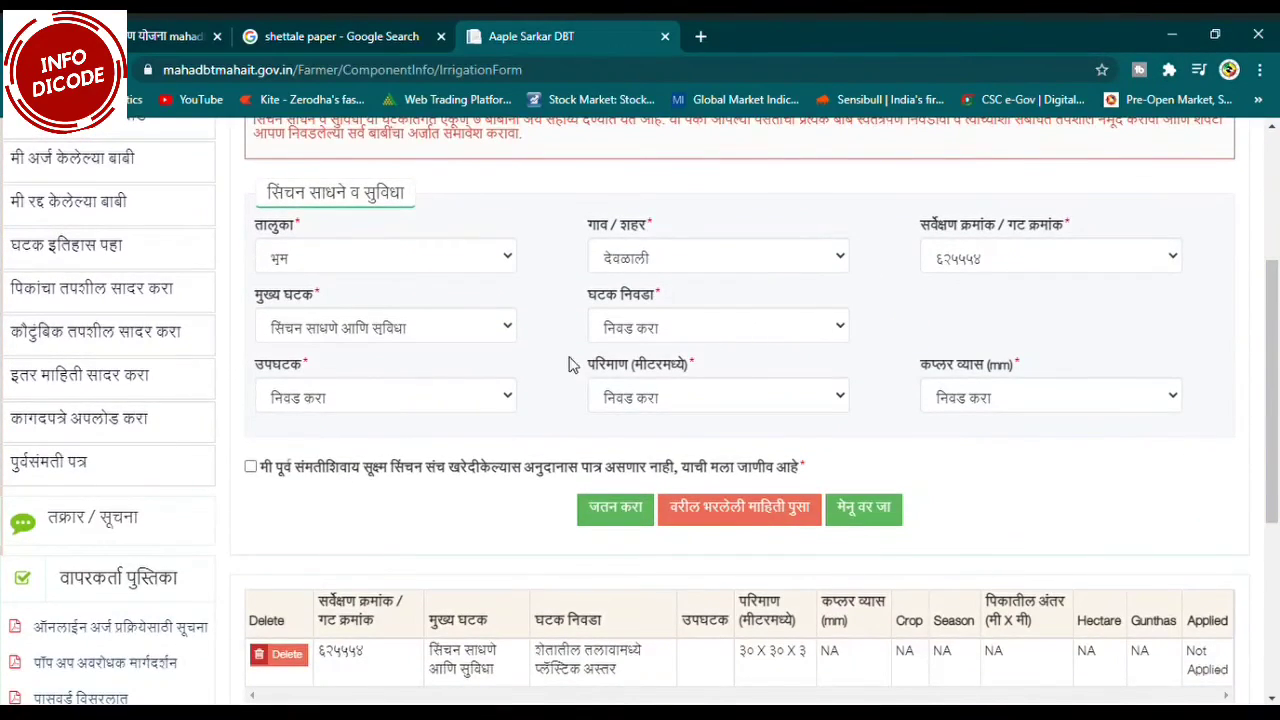
scroll(571, 363, down, 1)
scroll(450, 372, down, 2)
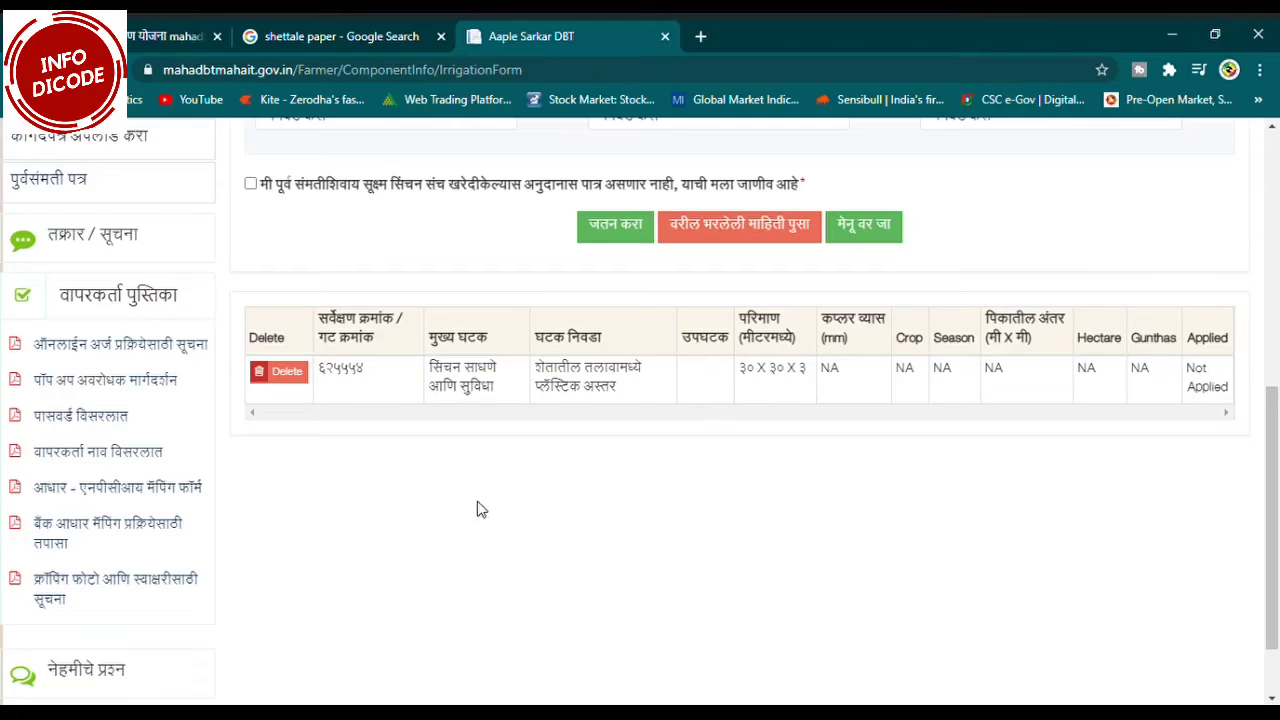
scroll(477, 509, up, 3)
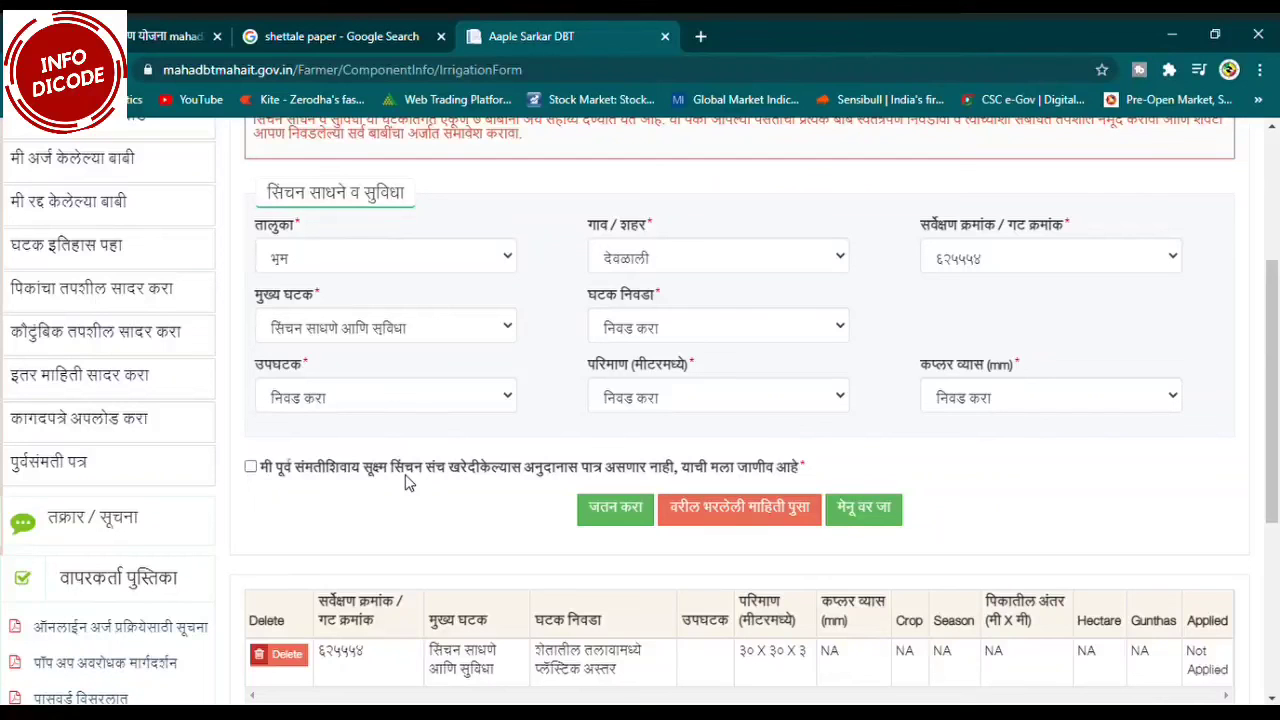
- Switch to YouTube and view the details of the कृषी यांत्रिकीकरण योजना registration video
scroll(405, 474, up, 4)
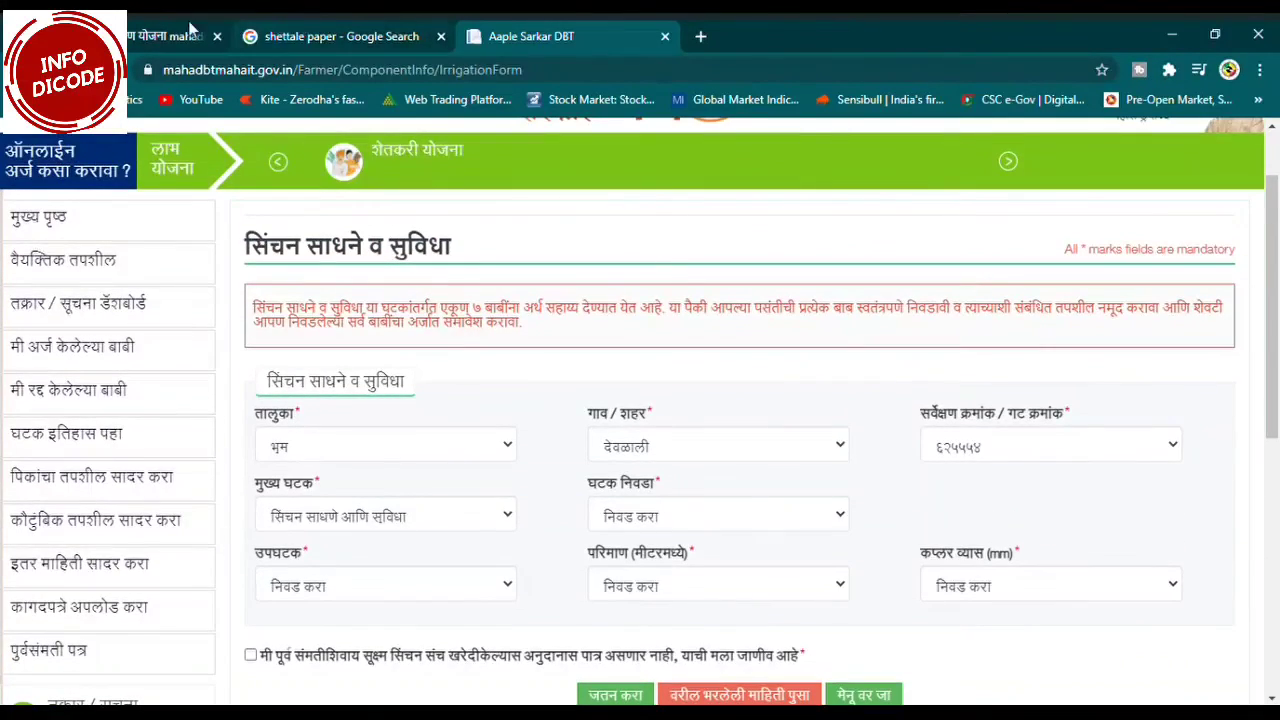
click(145, 30)
scroll(560, 406, down, 3)
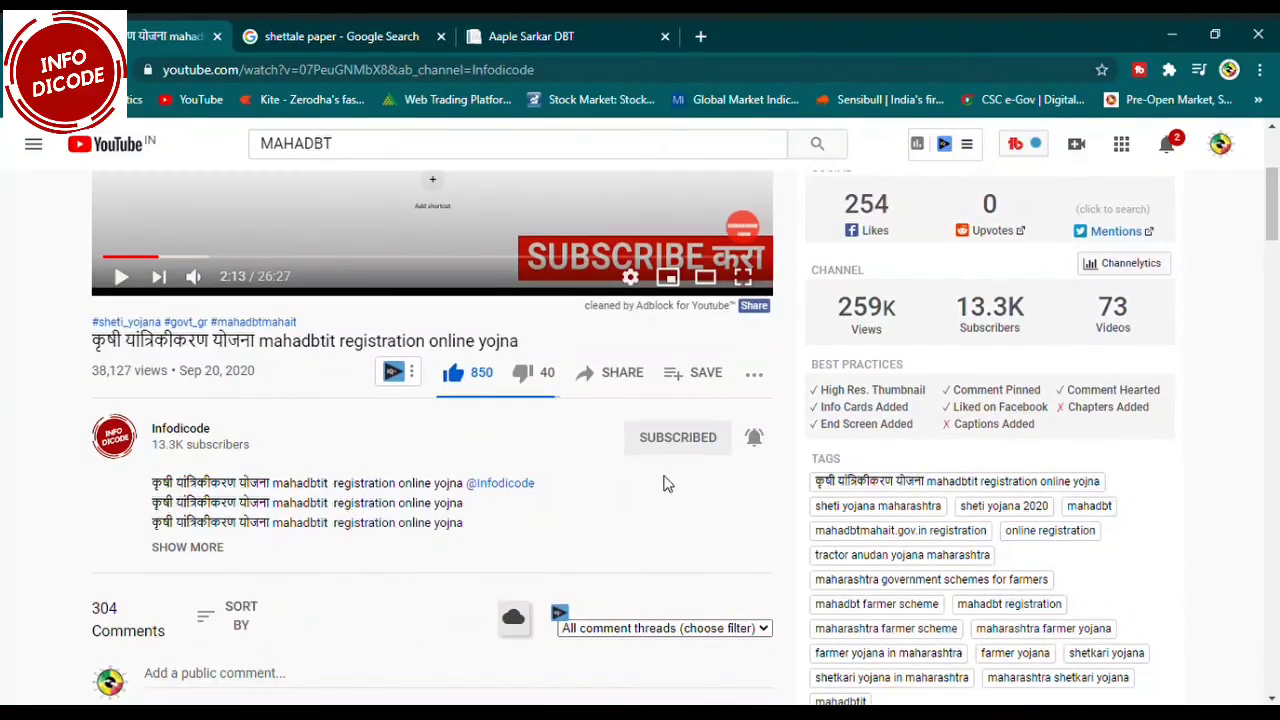